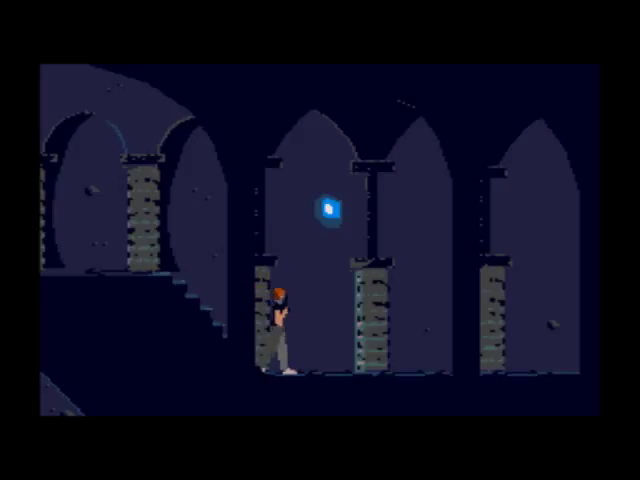
{"action": "key", "text": "space"}
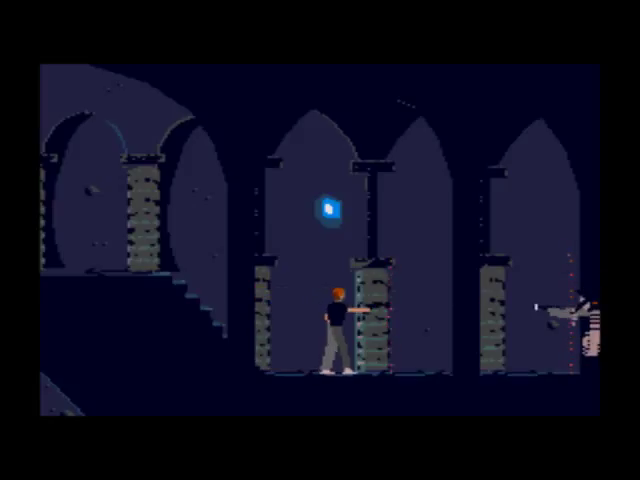
{"action": "key", "text": "space"}
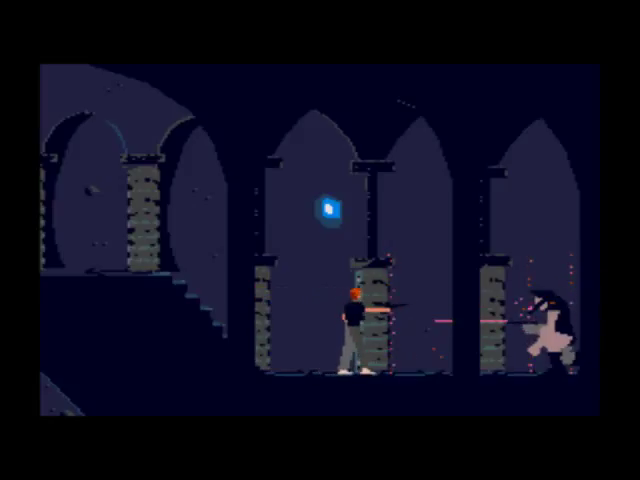
{"action": "key", "text": "space"}
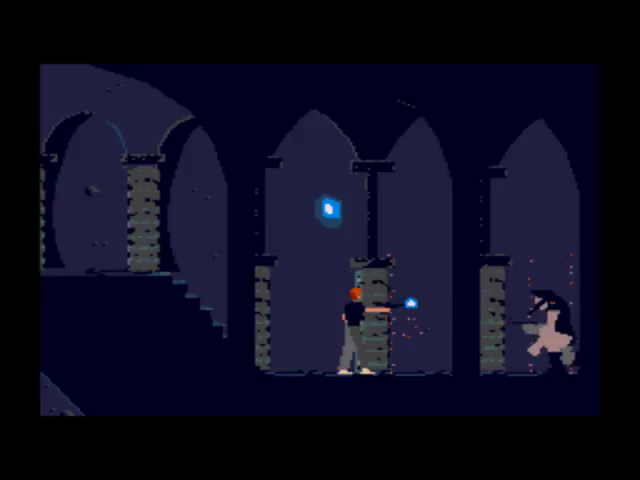
{"action": "key", "text": "space"}
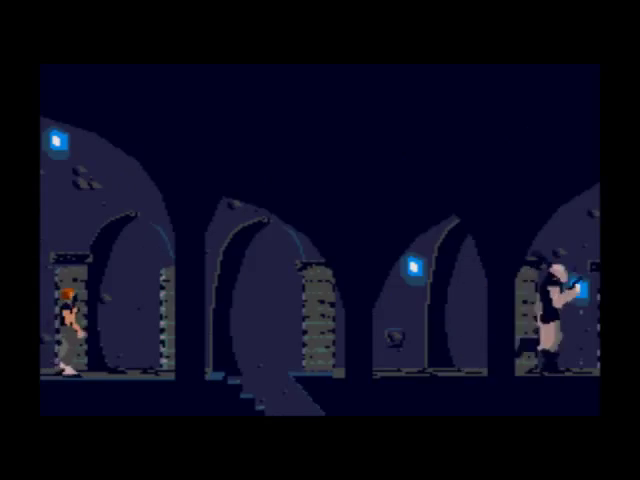
{"action": "key", "text": "Right"}
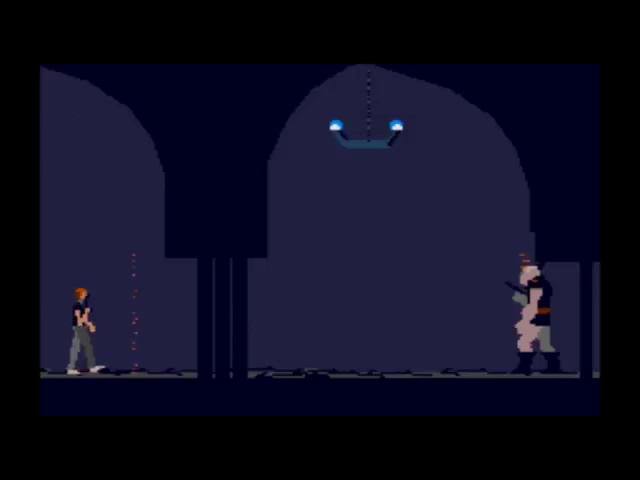
{"action": "key", "text": "Right"}
{"action": "key", "text": "Right"}
{"action": "key", "text": "space"}
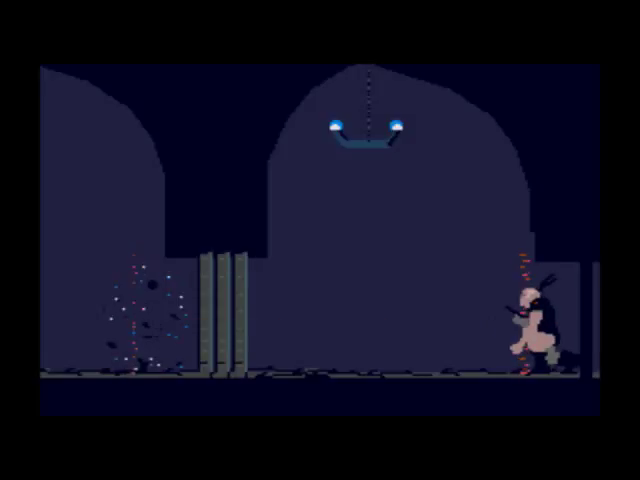
{"action": "key", "text": "F4"}
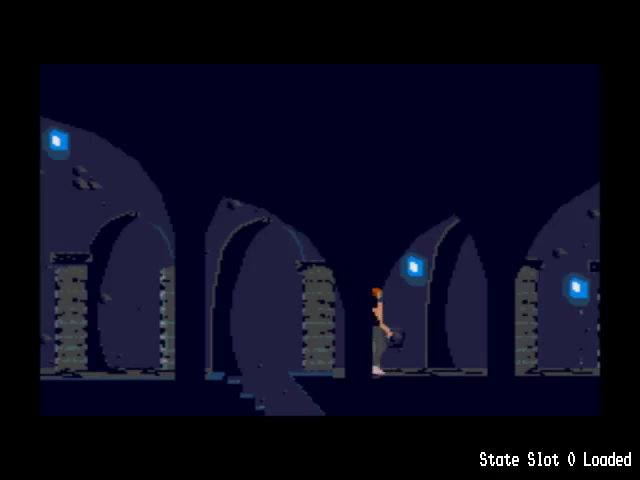
{"action": "key", "text": "Right"}
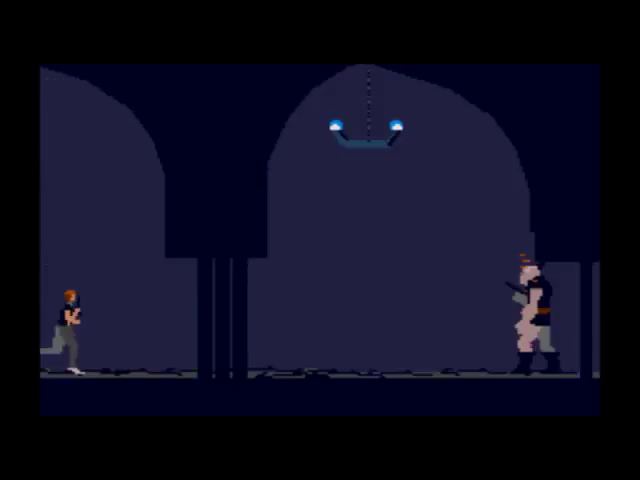
{"action": "key", "text": "Right"}
{"action": "key", "text": "Right"}
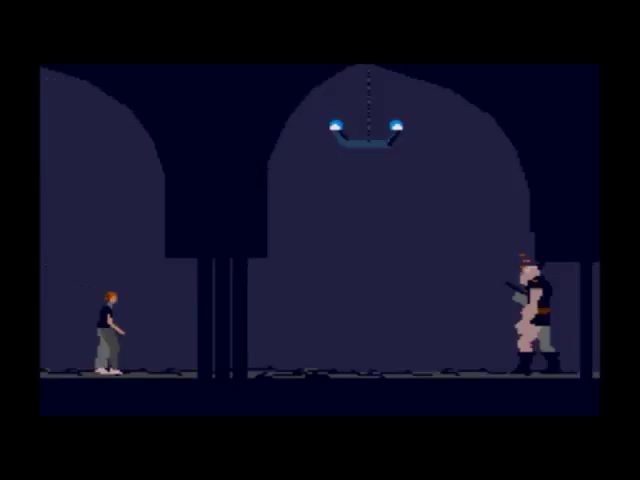
{"action": "key", "text": "Right"}
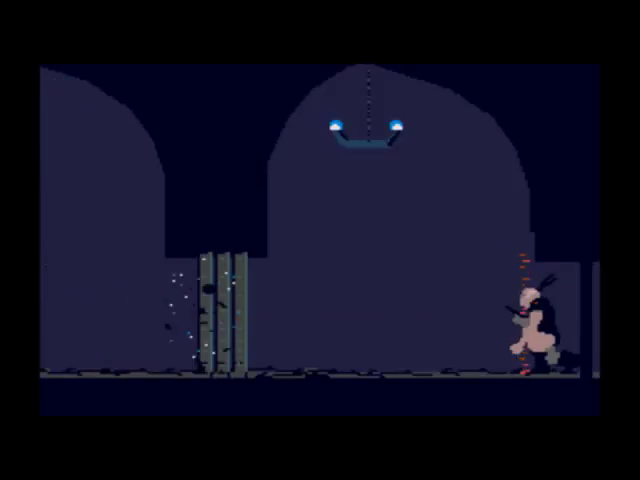
{"action": "key", "text": "F4"}
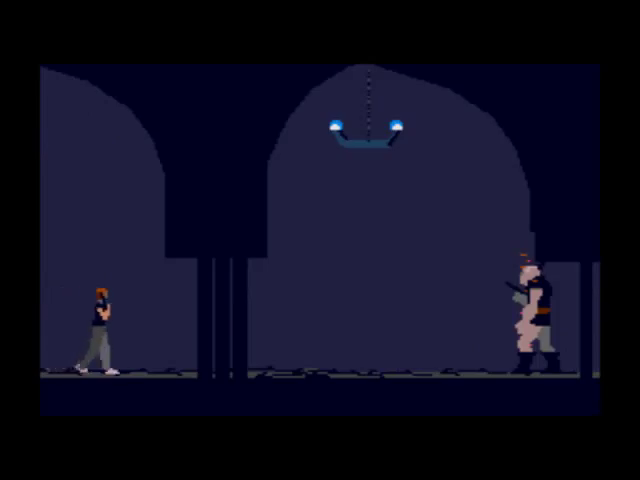
{"action": "key", "text": "space"}
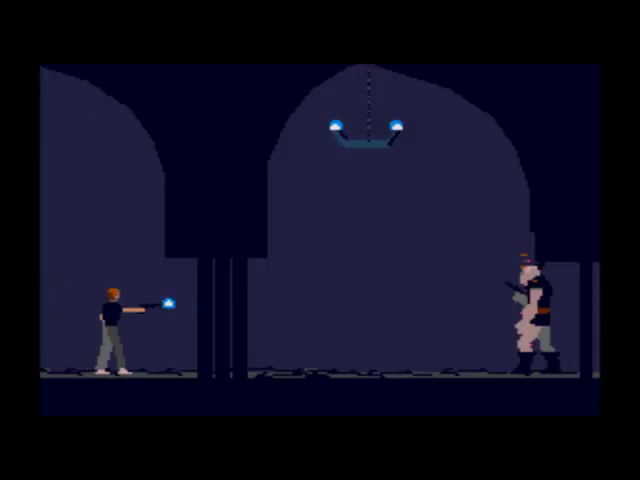
{"action": "key", "text": "Right"}
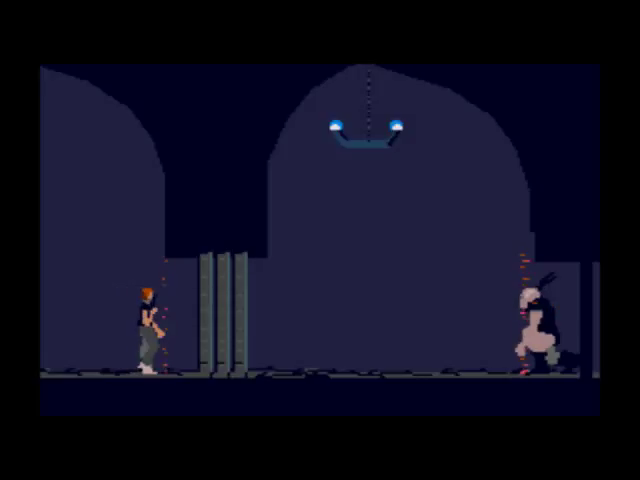
{"action": "key", "text": "Left"}
{"action": "key", "text": "Left"}
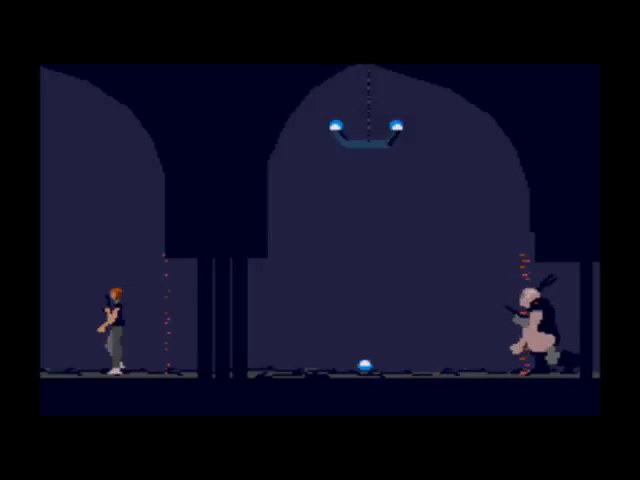
{"action": "key", "text": "Right"}
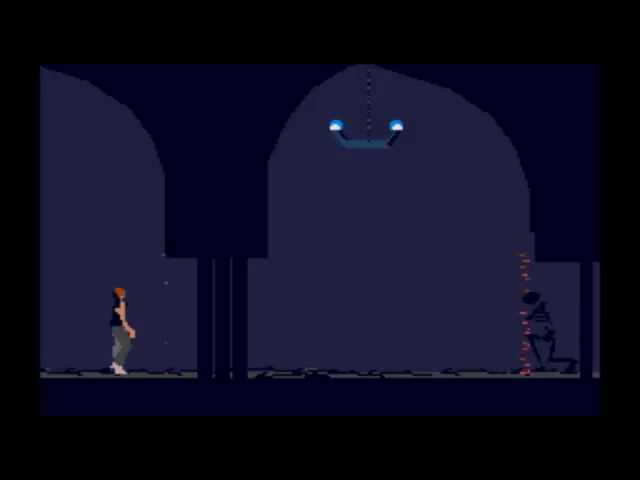
{"action": "key", "text": "Right"}
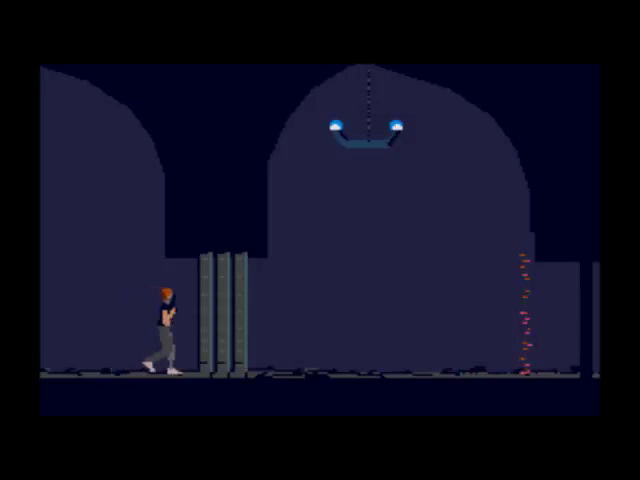
{"action": "key", "text": "Right"}
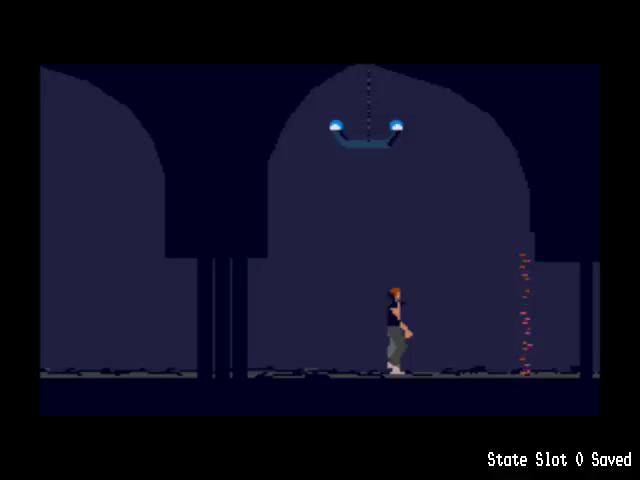
{"action": "key", "text": "Right"}
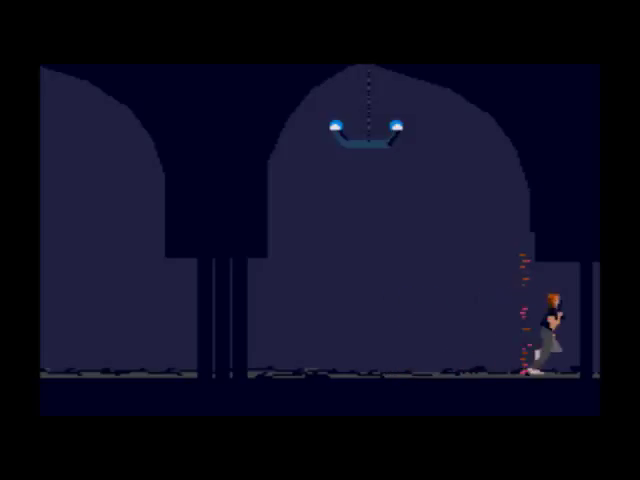
{"action": "key", "text": "space"}
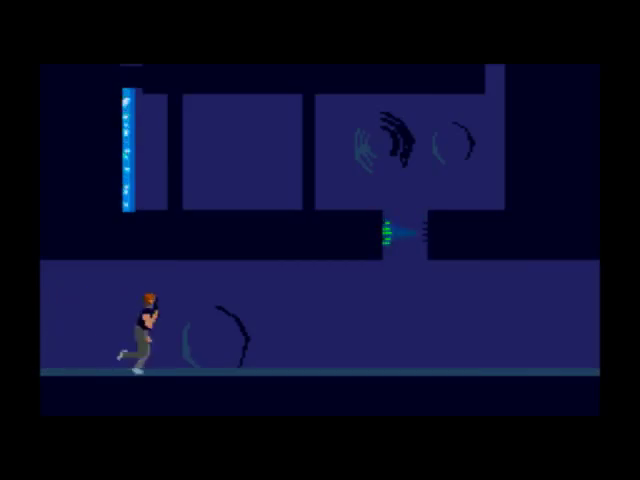
{"action": "key", "text": "Right"}
{"action": "key", "text": "Up"}
{"action": "key", "text": "Left"}
{"action": "key", "text": "Left"}
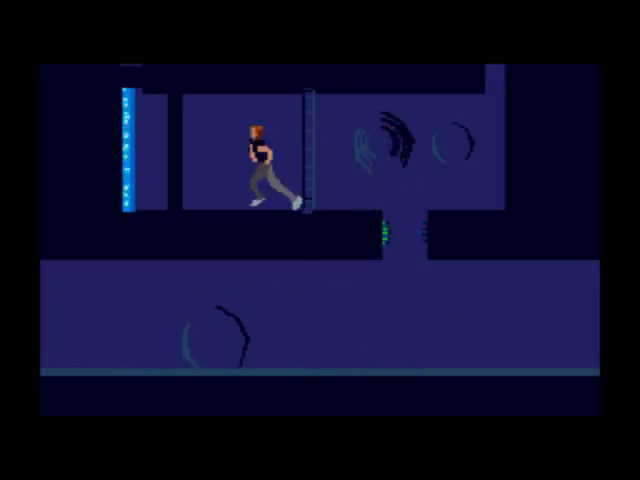
{"action": "key", "text": "space"}
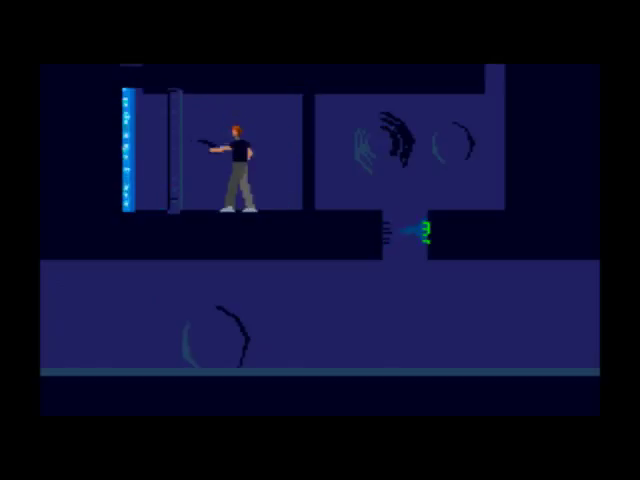
{"action": "key", "text": "Right"}
{"action": "key", "text": "Right"}
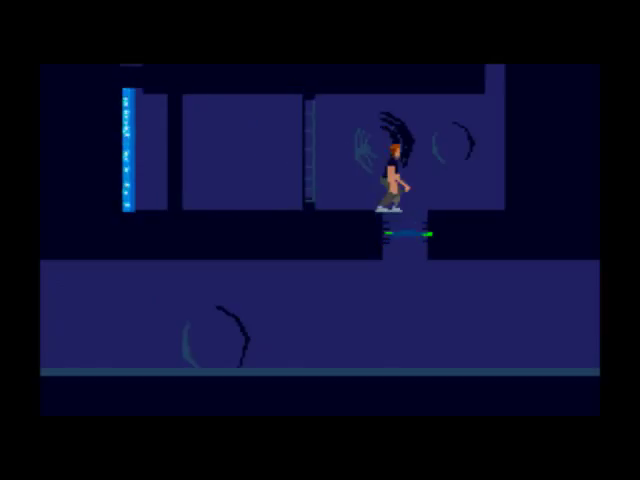
{"action": "key", "text": "Down"}
{"action": "key", "text": "Right"}
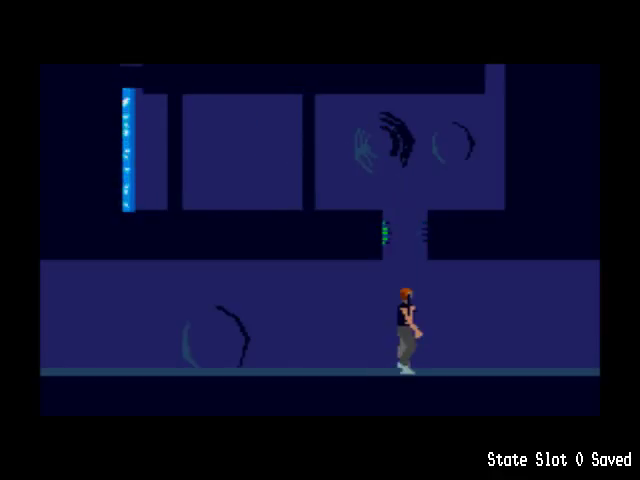
{"action": "key", "text": "Right"}
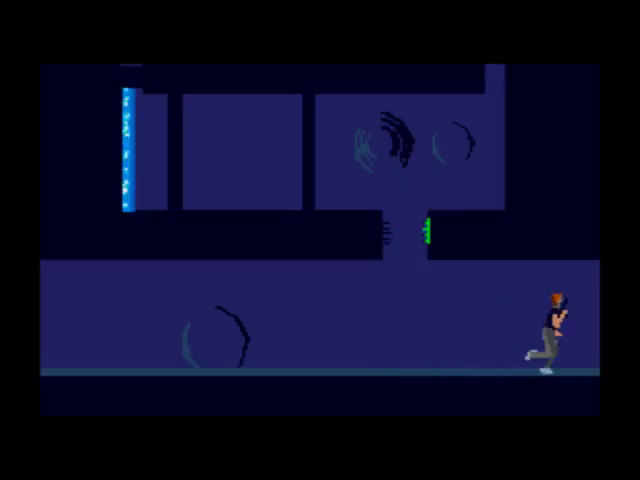
{"action": "key", "text": "Right"}
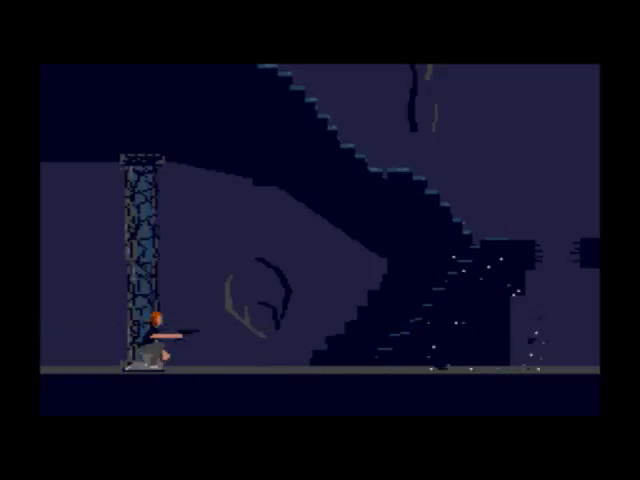
{"action": "key", "text": "Right"}
{"action": "key", "text": "F2"}
{"action": "key", "text": "Right"}
{"action": "key", "text": "Right"}
{"action": "key", "text": "Right"}
{"action": "key", "text": "space"}
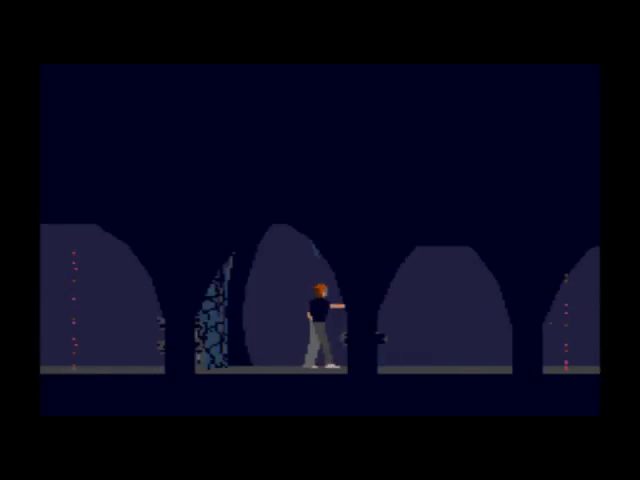
{"action": "key", "text": "Left"}
{"action": "key", "text": "space"}
{"action": "key", "text": "F4"}
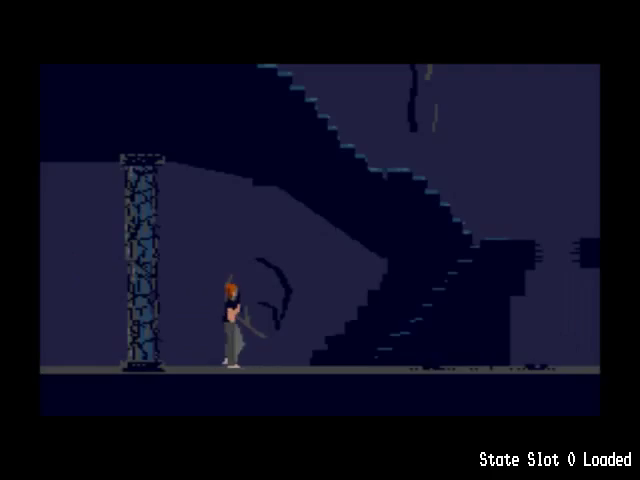
{"action": "key", "text": "Right"}
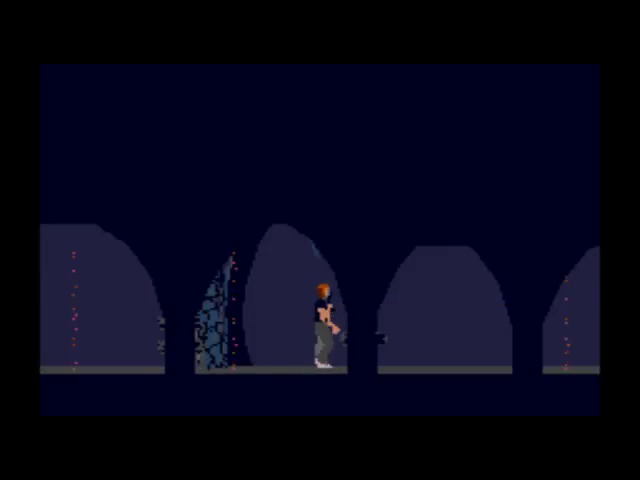
{"action": "key", "text": "F4"}
{"action": "key", "text": "Right"}
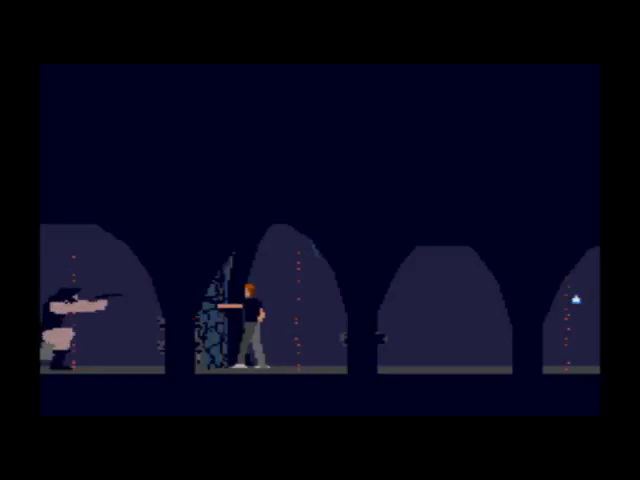
{"action": "key", "text": "Right"}
{"action": "key", "text": "space"}
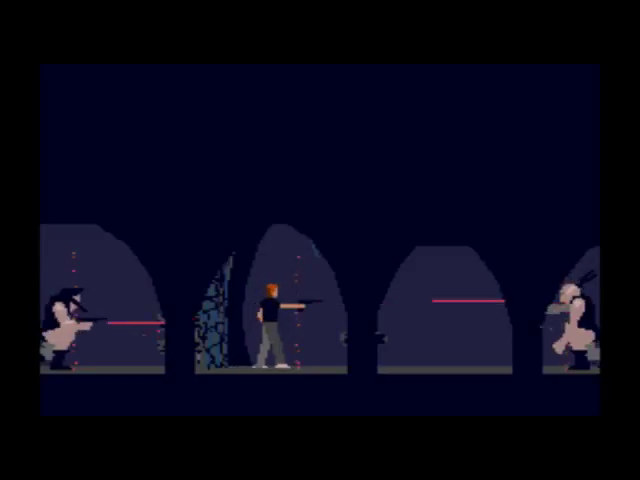
{"action": "key", "text": "space"}
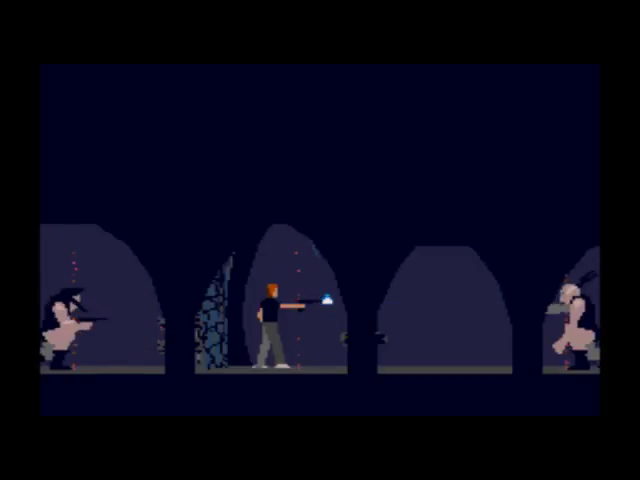
{"action": "key", "text": "space"}
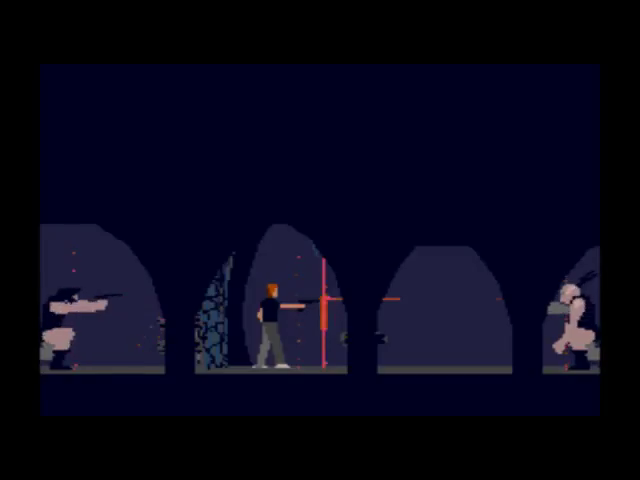
{"action": "key", "text": "space"}
{"action": "key", "text": "space"}
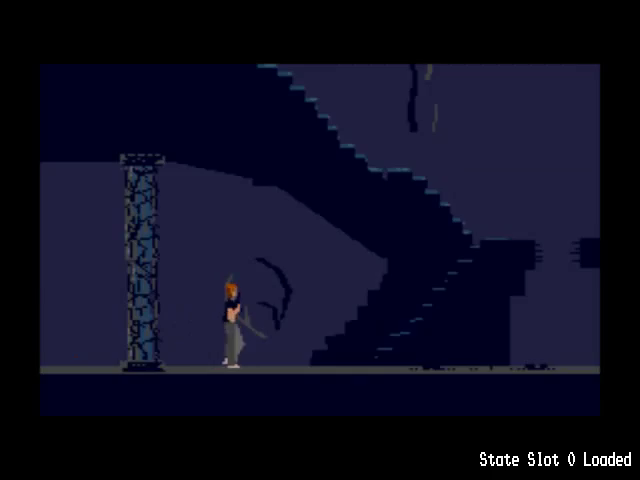
{"action": "key", "text": "Right"}
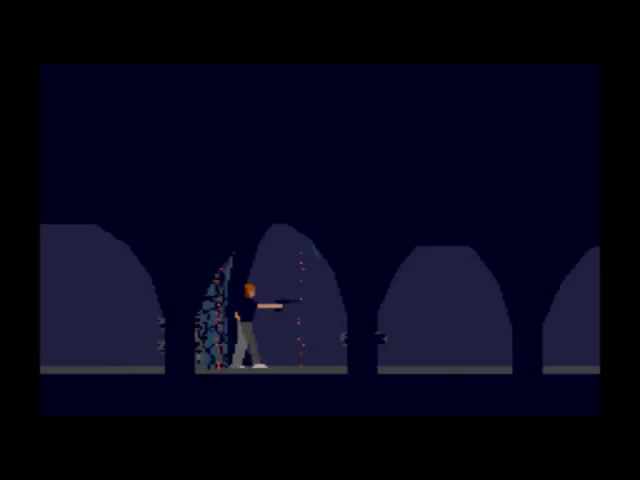
{"action": "key", "text": "Right"}
{"action": "key", "text": "space"}
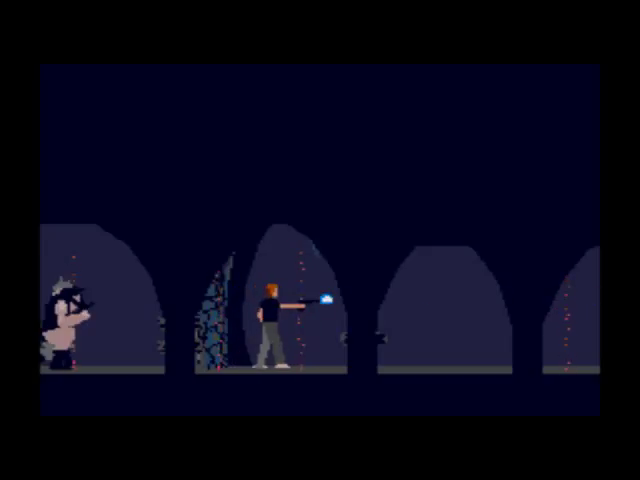
{"action": "key", "text": "space"}
{"action": "key", "text": "space"}
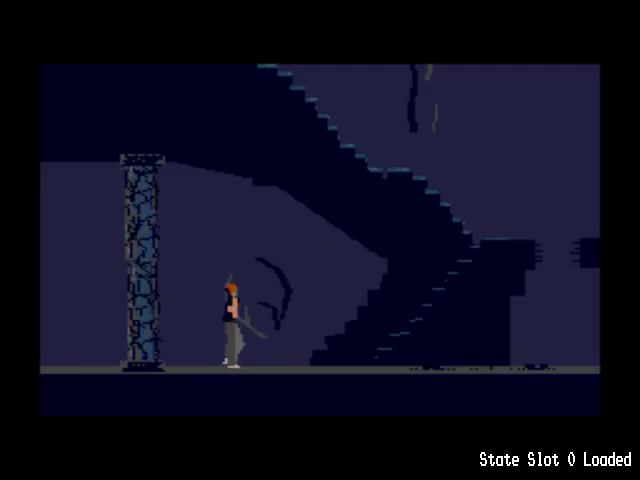
{"action": "key", "text": "Right"}
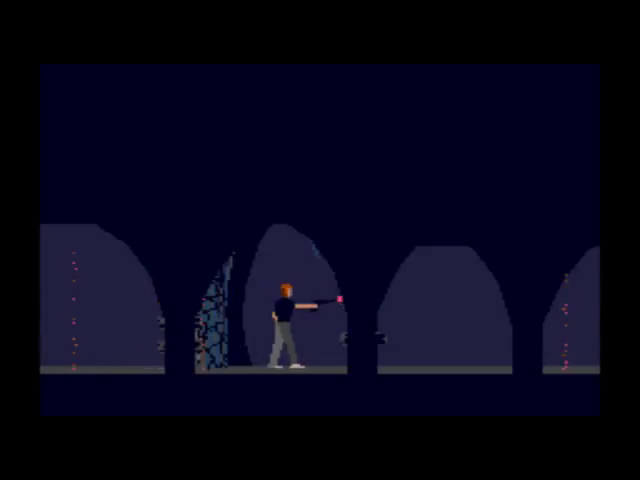
{"action": "key", "text": "Left"}
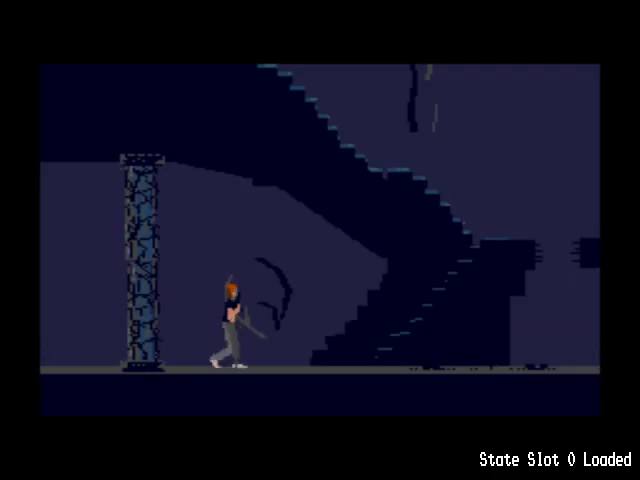
{"action": "key", "text": "Right"}
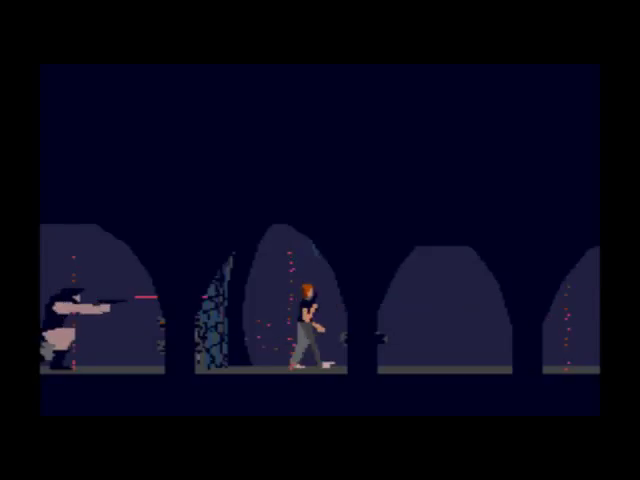
{"action": "key", "text": "Left"}
{"action": "key", "text": "space"}
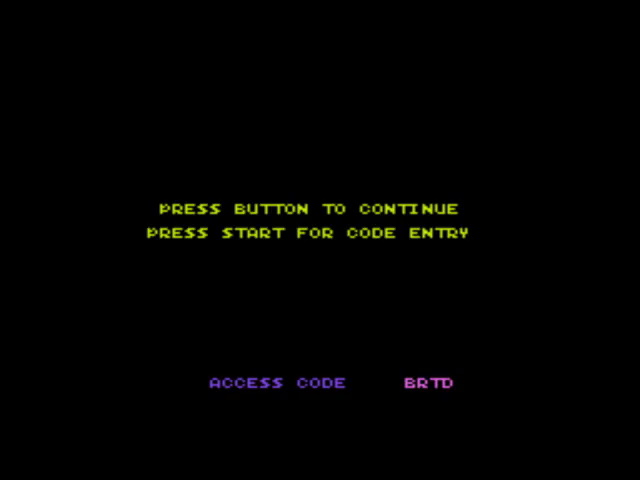
{"action": "key", "text": "F4"}
{"action": "key", "text": "Right"}
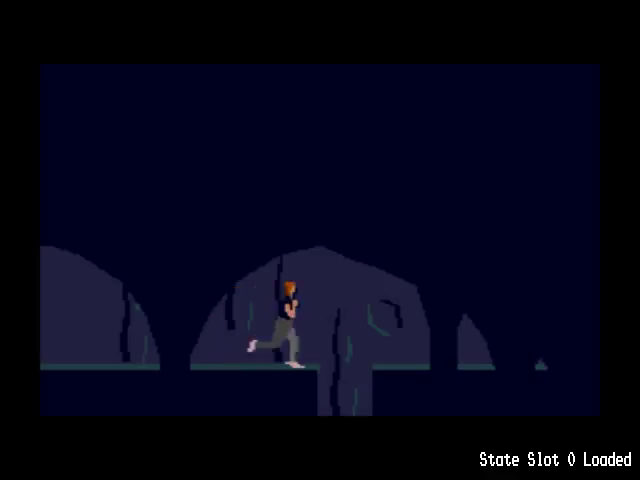
{"action": "key", "text": "space"}
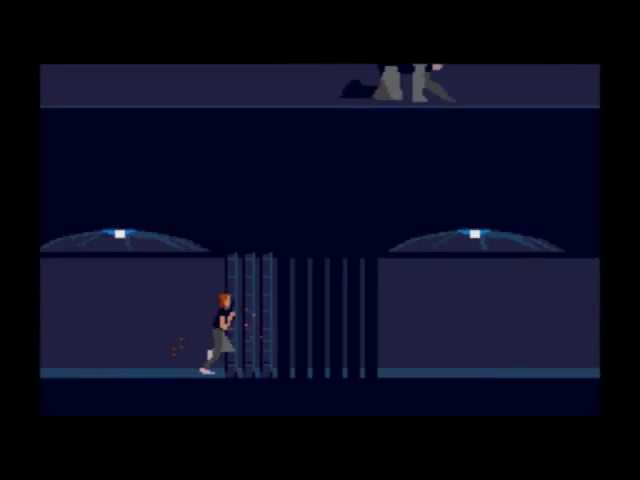
{"action": "key", "text": "Right"}
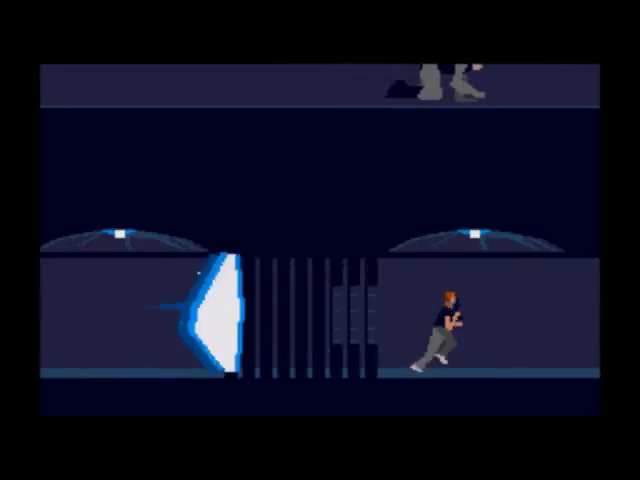
{"action": "key", "text": "Right"}
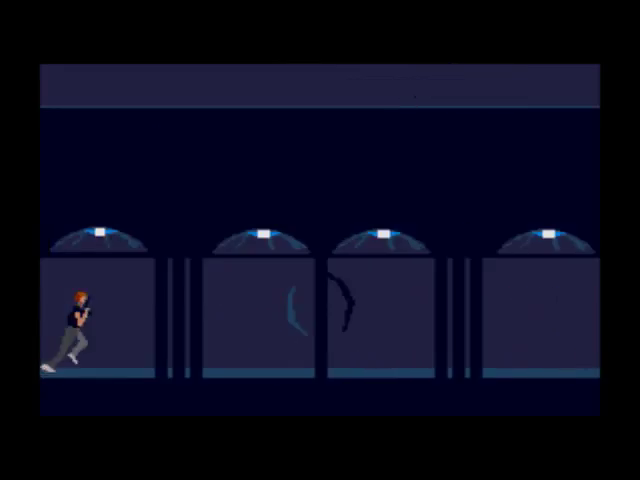
{"action": "key", "text": "Right"}
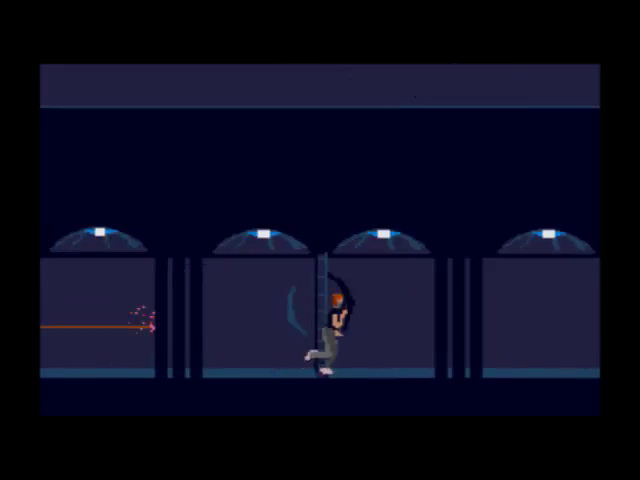
{"action": "key", "text": "Right"}
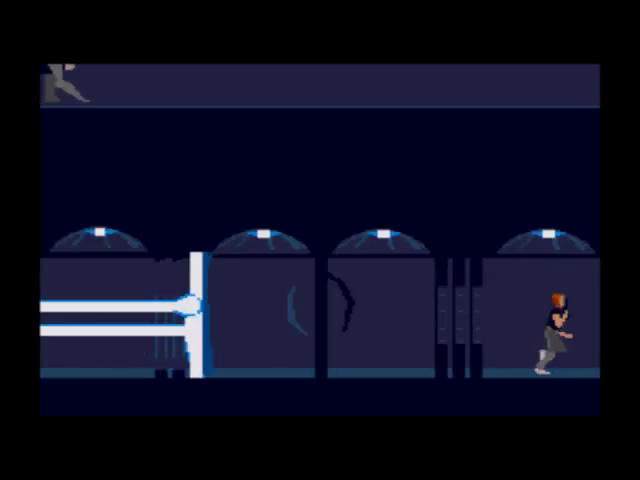
{"action": "key", "text": "Right"}
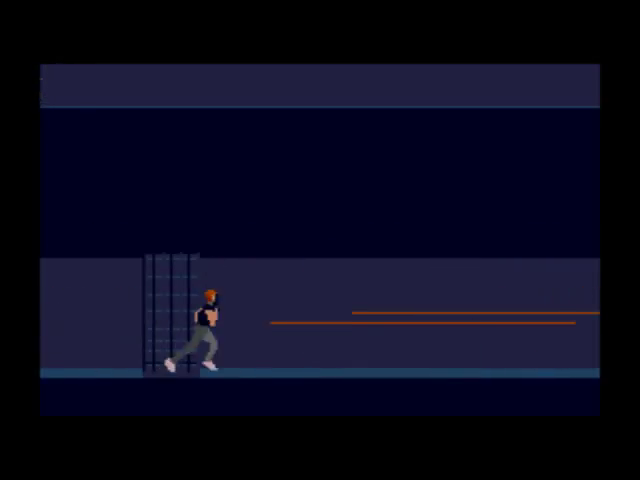
{"action": "key", "text": "Right"}
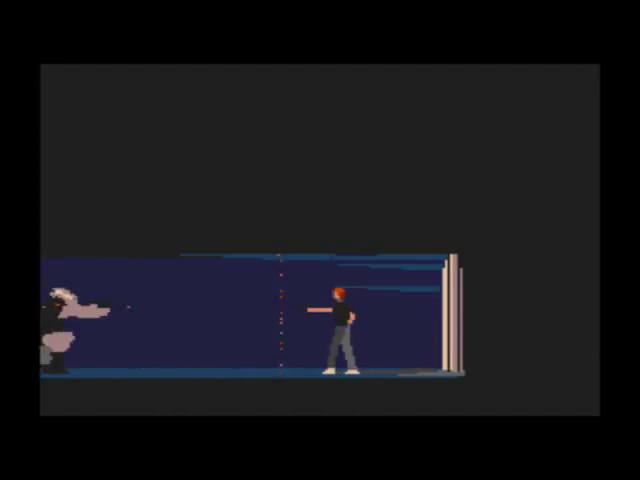
{"action": "key", "text": "space"}
{"action": "key", "text": "space"}
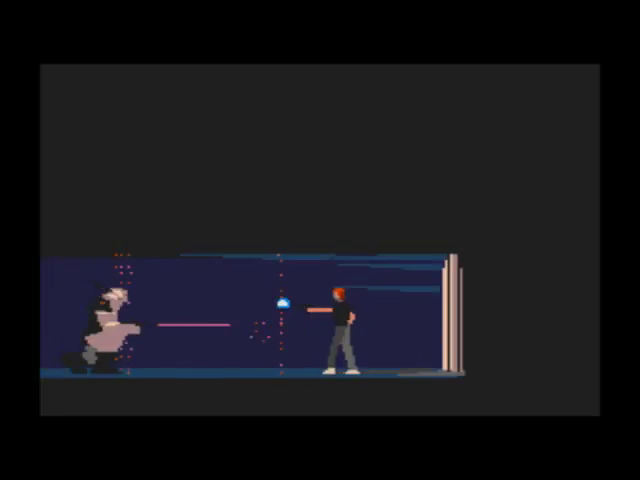